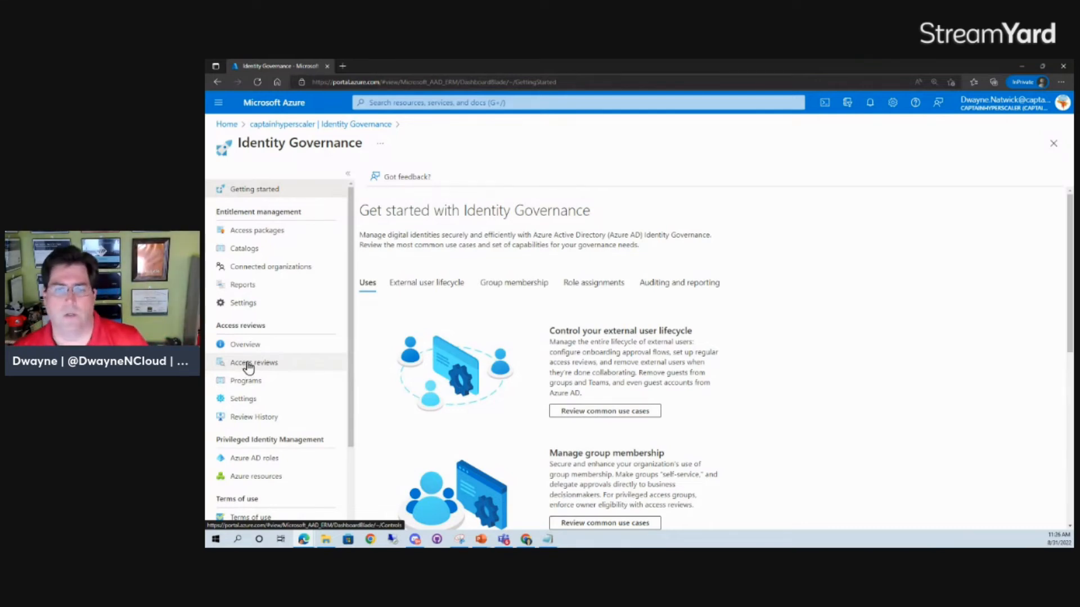
Step: Start a new access review that covers Teams + Groups
left_click(248, 366)
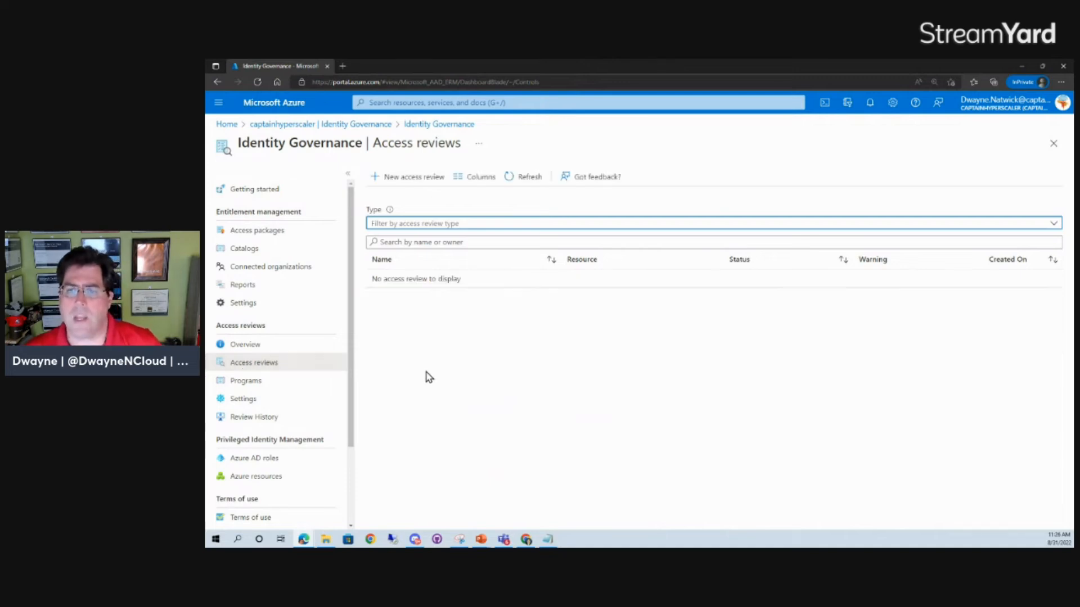
left_click(397, 178)
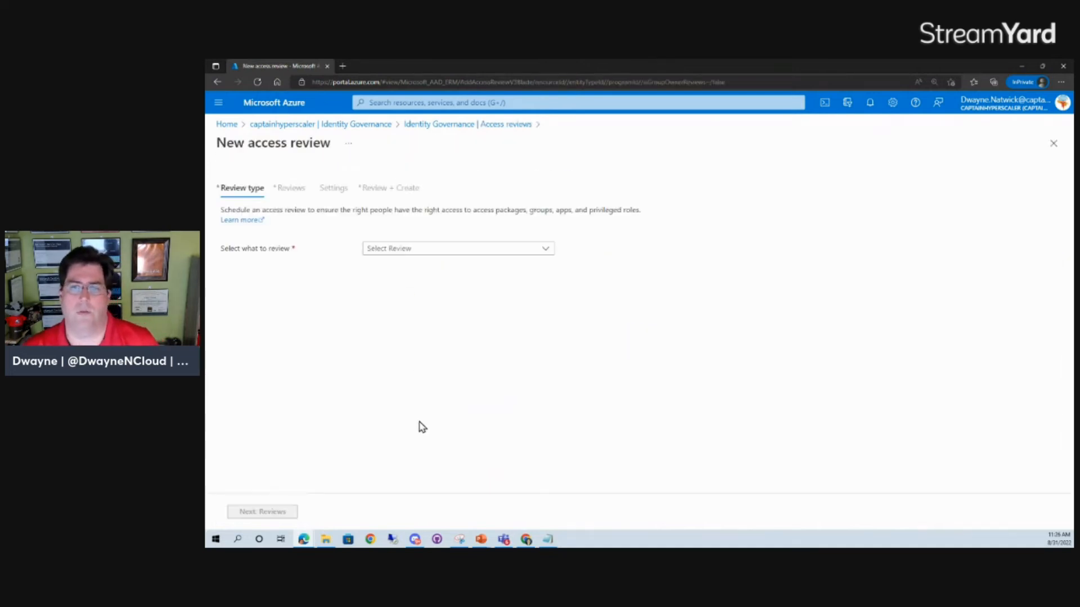
left_click(409, 251)
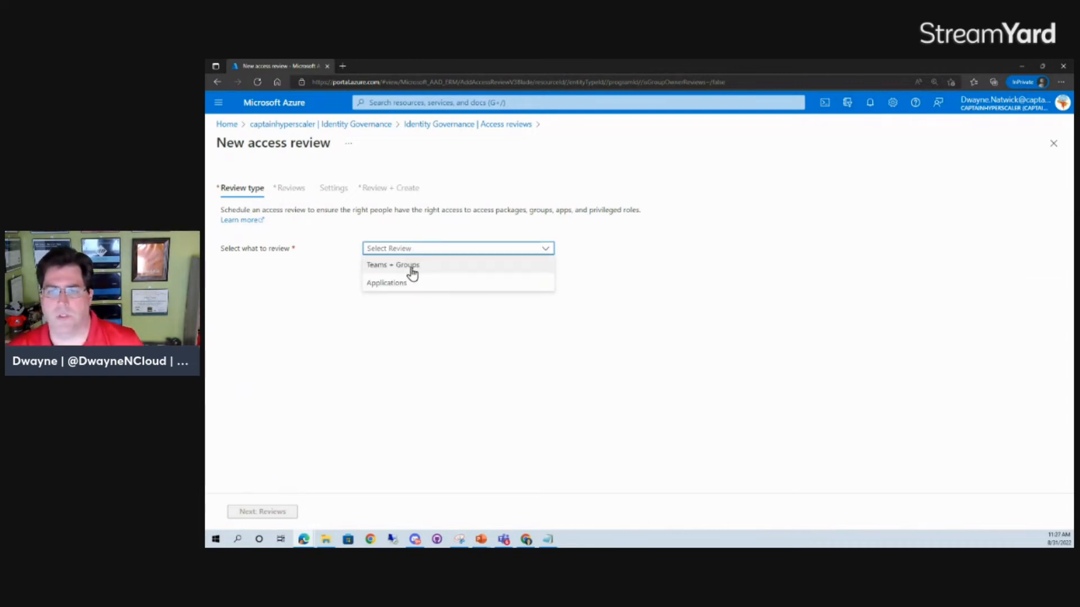
left_click(412, 267)
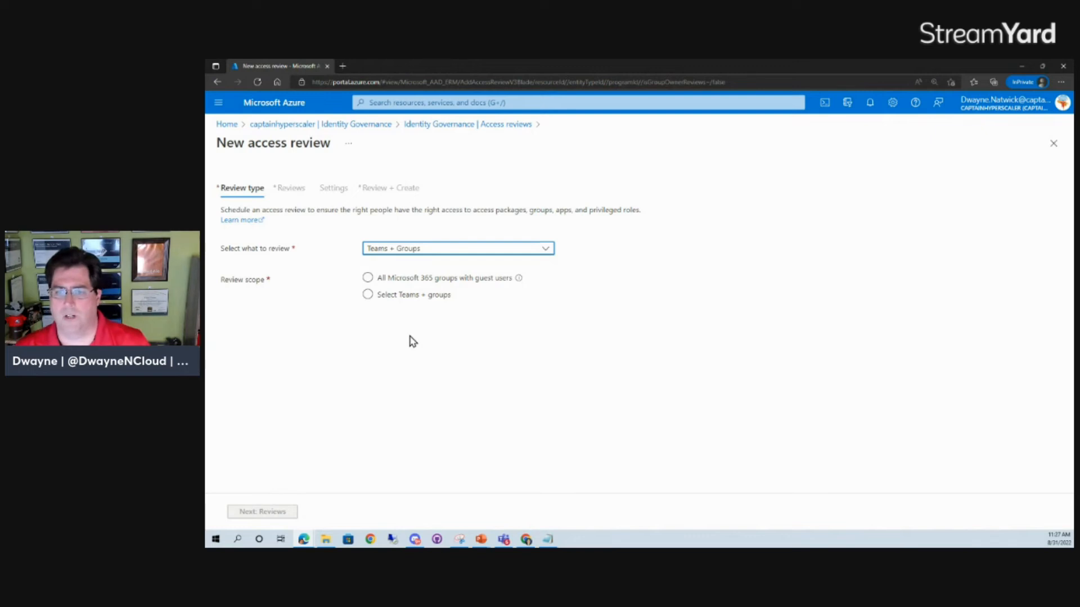
Step: Limit the review scope to selected teams and groups, choose the Admin Accounts group, and proceed to the reviewer settings
left_click(369, 296)
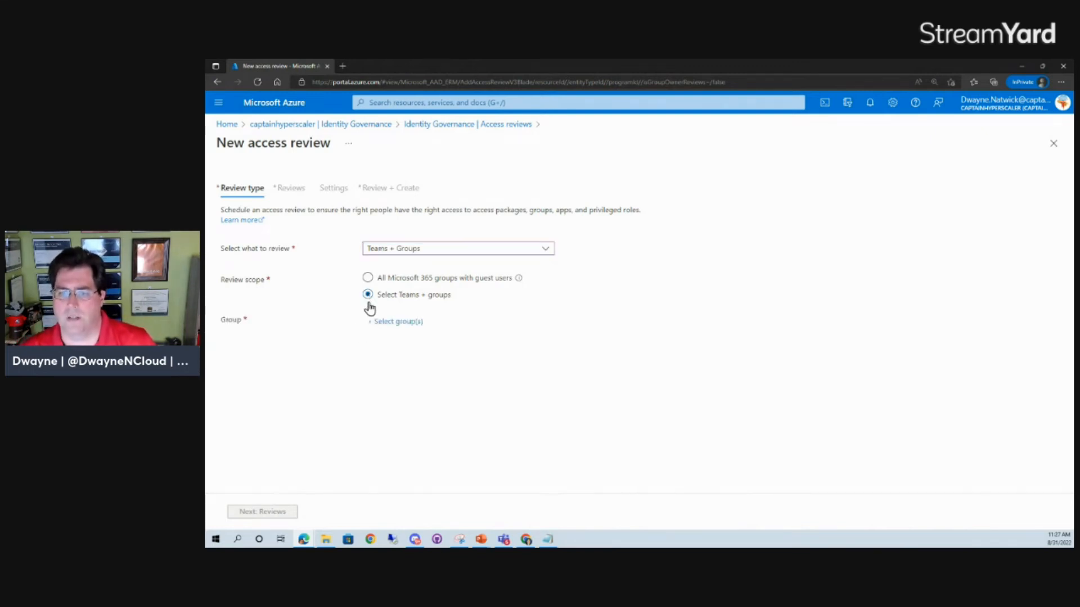
left_click(399, 324)
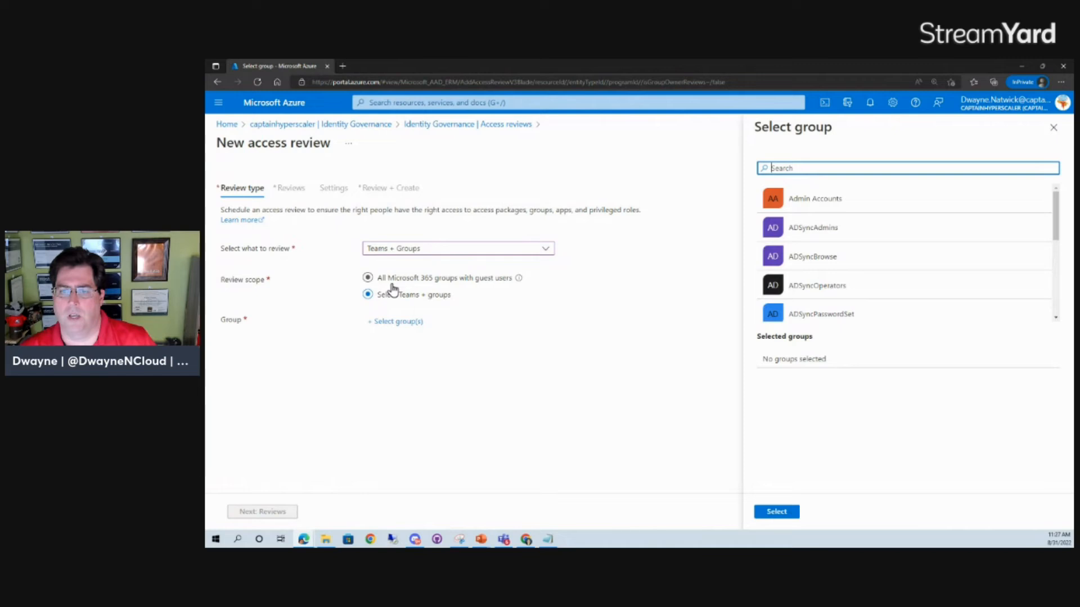
left_click(372, 280)
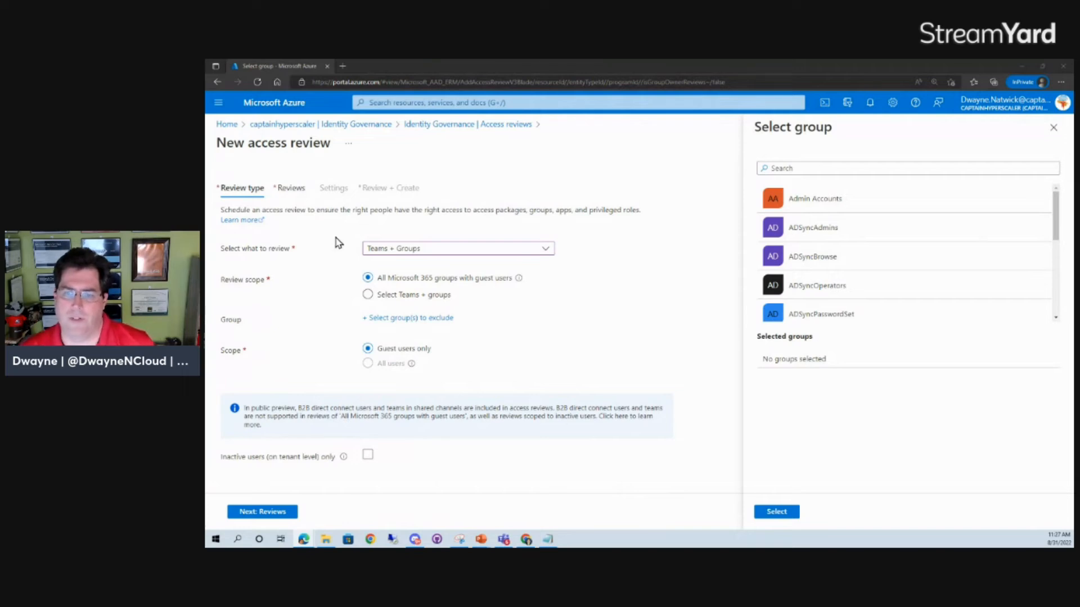
left_click(385, 296)
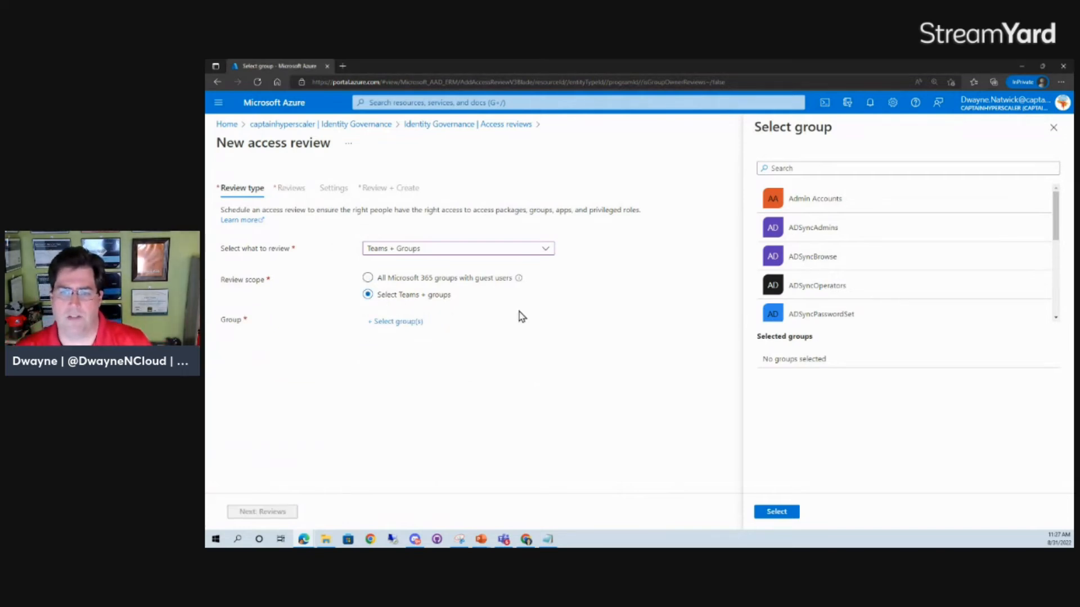
left_click(779, 201)
left_click(776, 511)
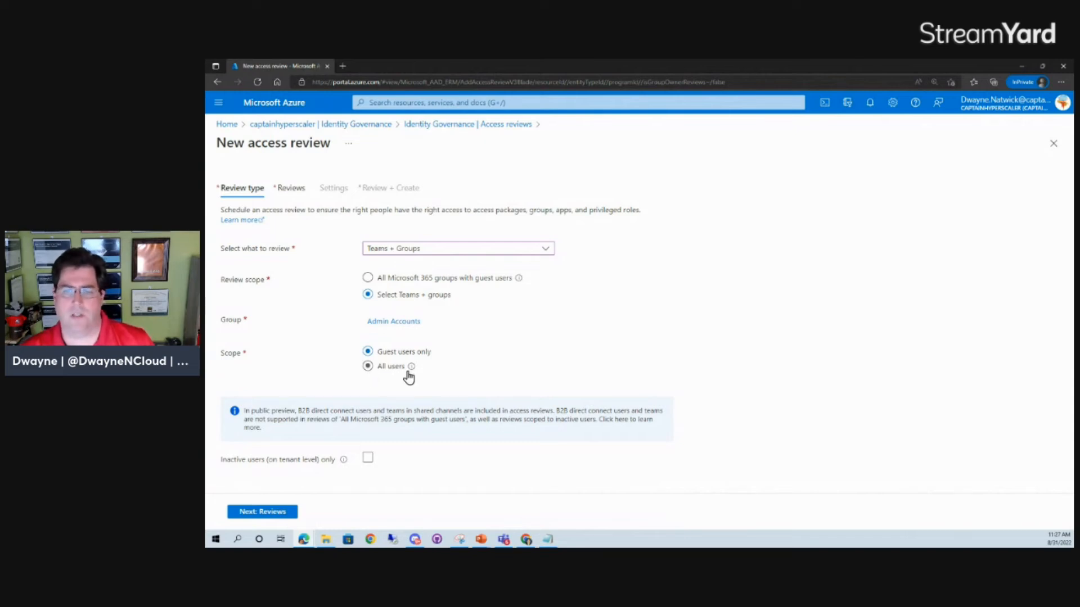
mouse_move(411, 373)
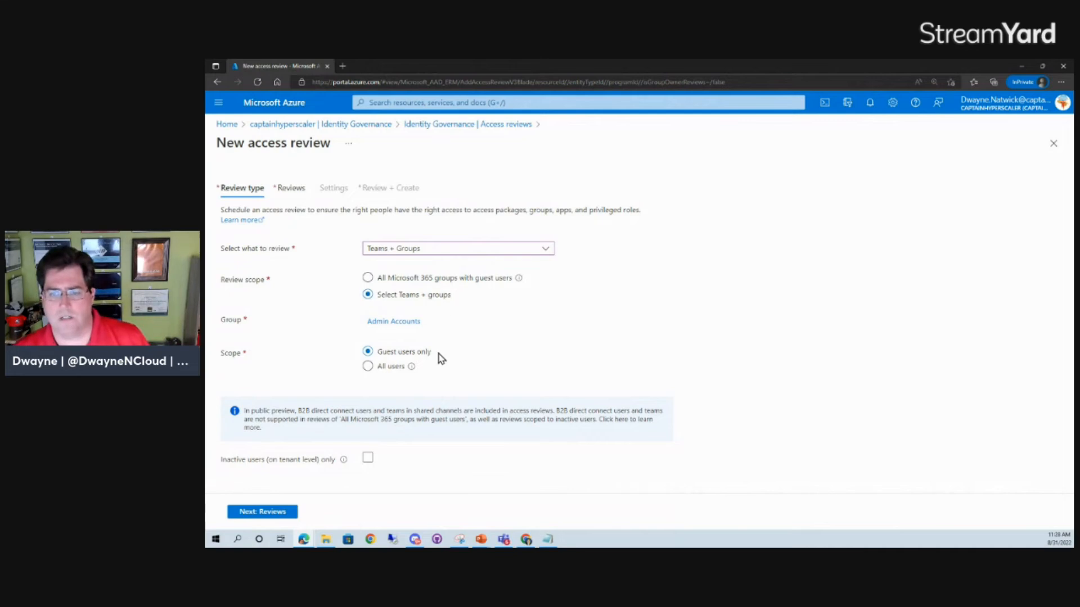
left_click(266, 513)
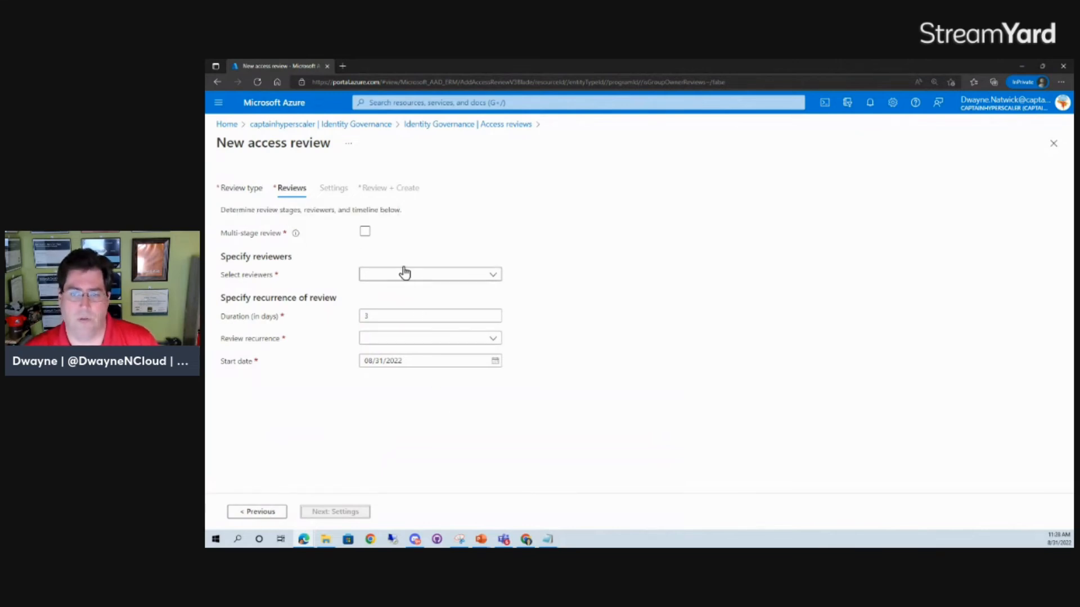
Step: Keep the review single-stage and assign the administrator's organization account as reviewer through the selected users or groups option
left_click(364, 233)
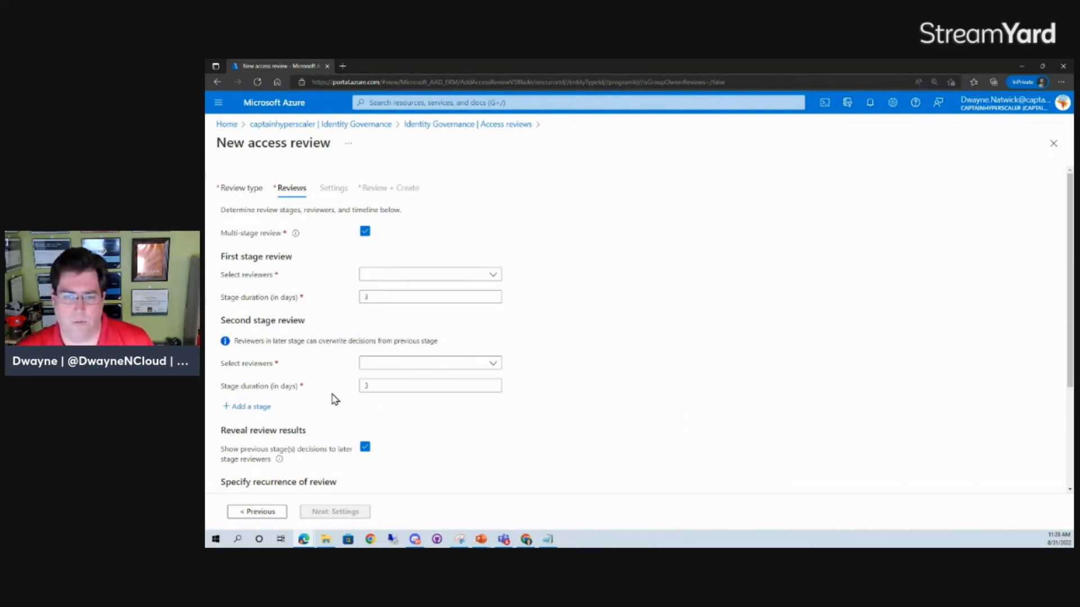
left_click(365, 232)
left_click(428, 280)
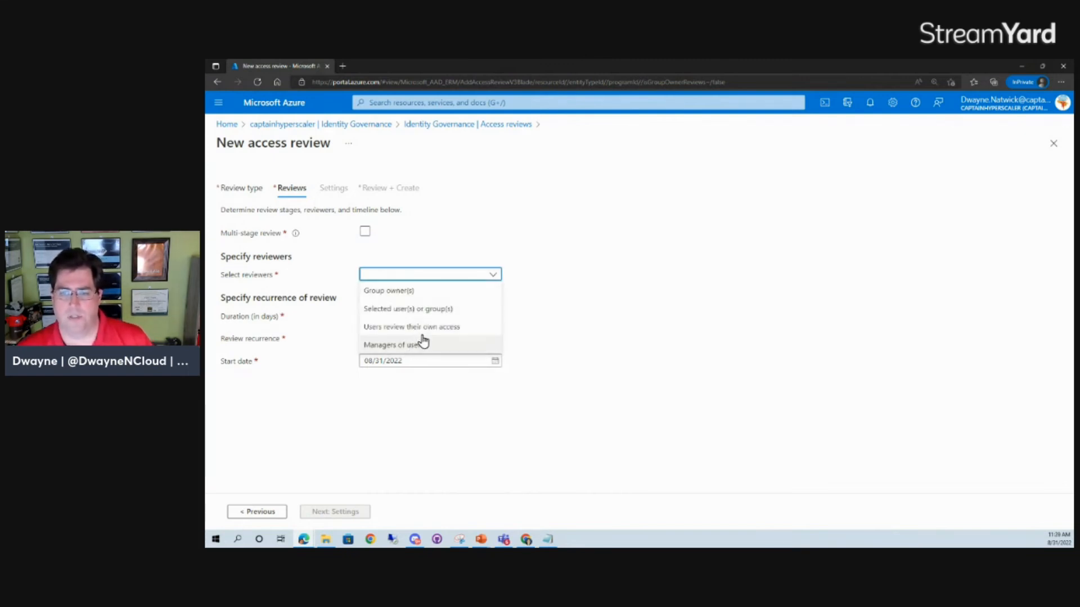
left_click(426, 310)
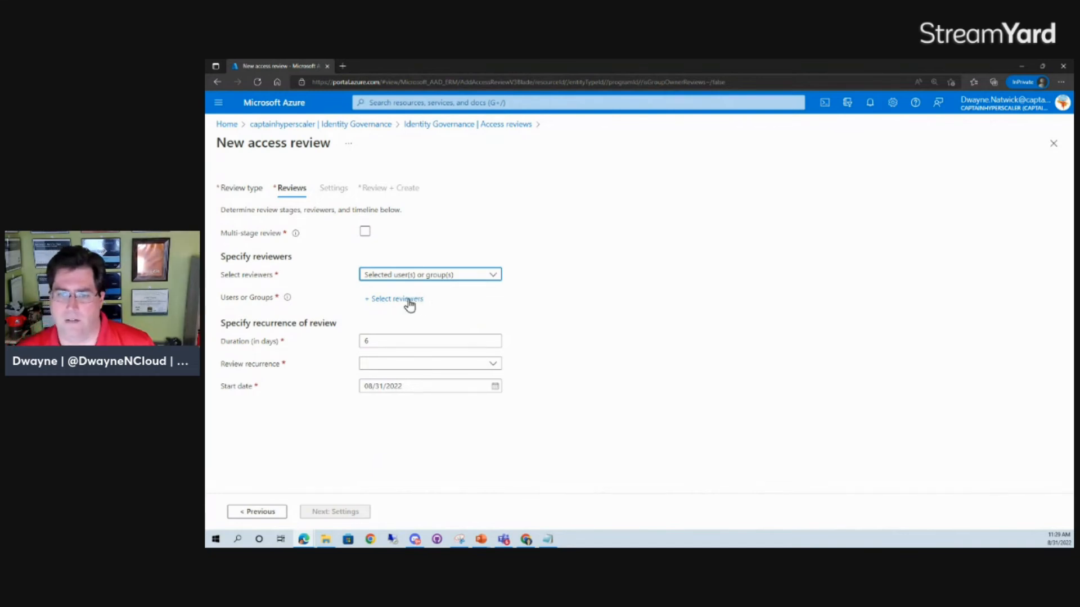
left_click(409, 302)
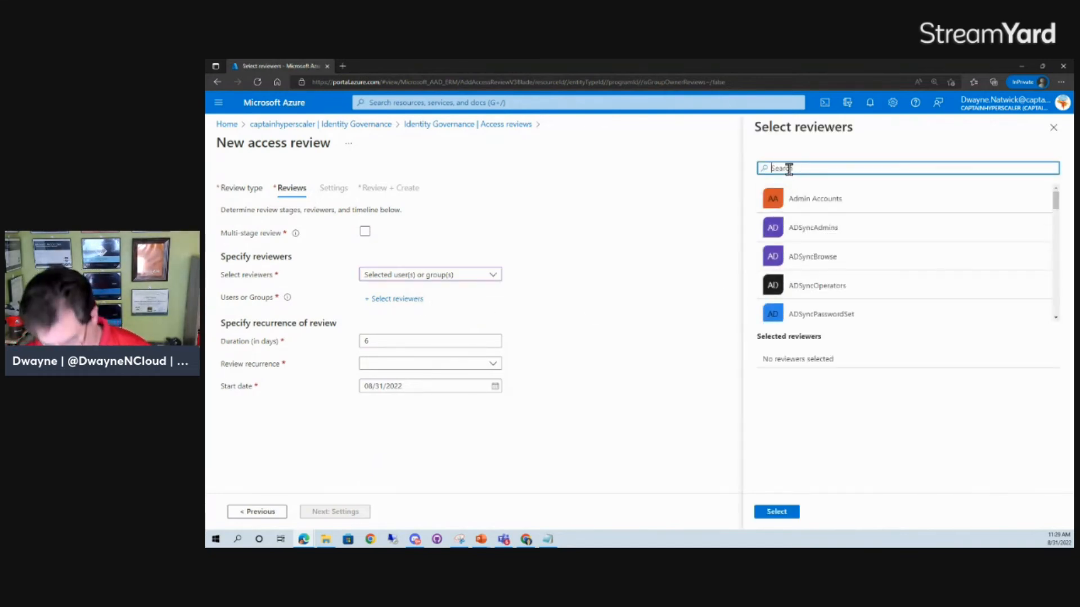
type("dway")
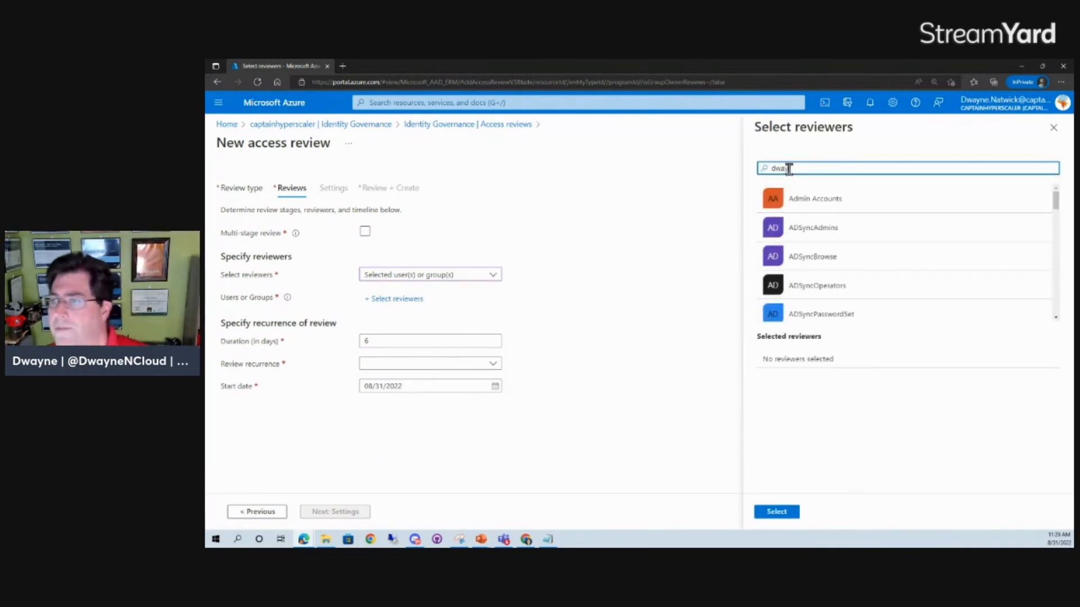
left_click(793, 209)
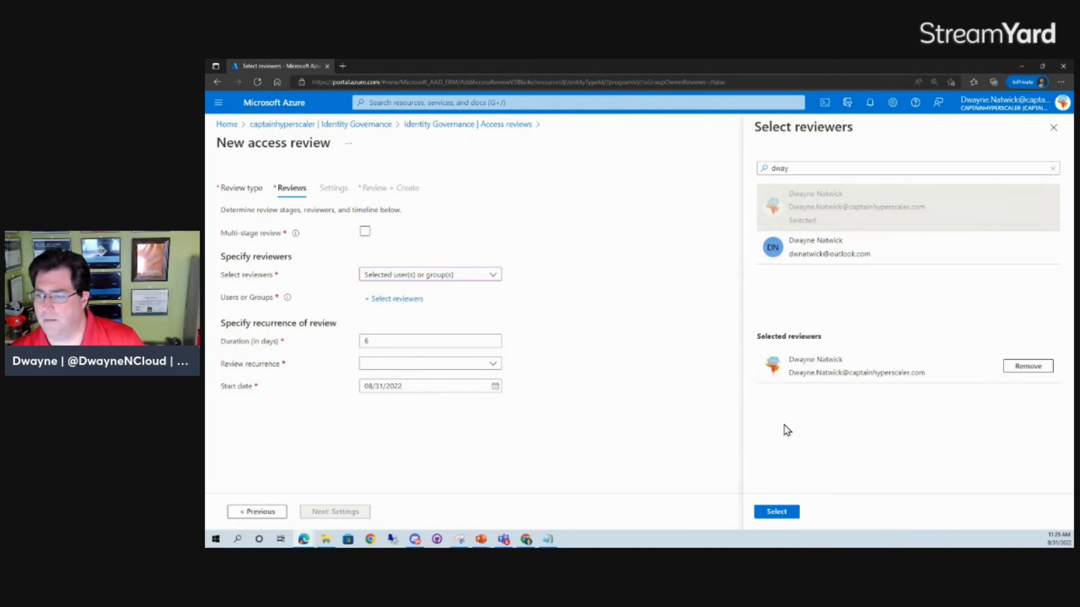
left_click(779, 513)
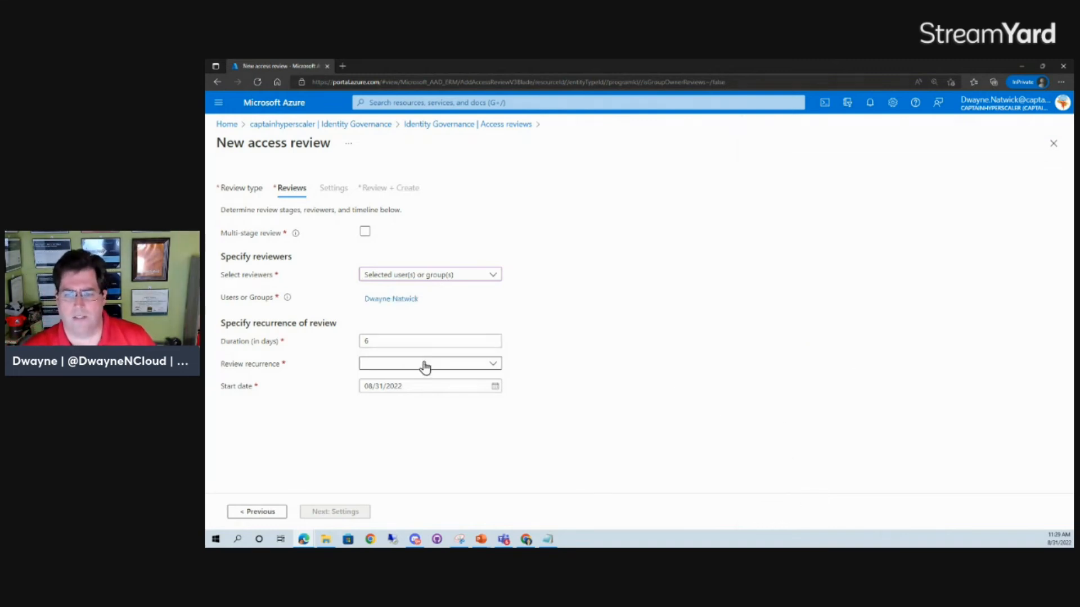
Step: Try a multi-stage review in which users review their own access in the first stage
left_click(442, 275)
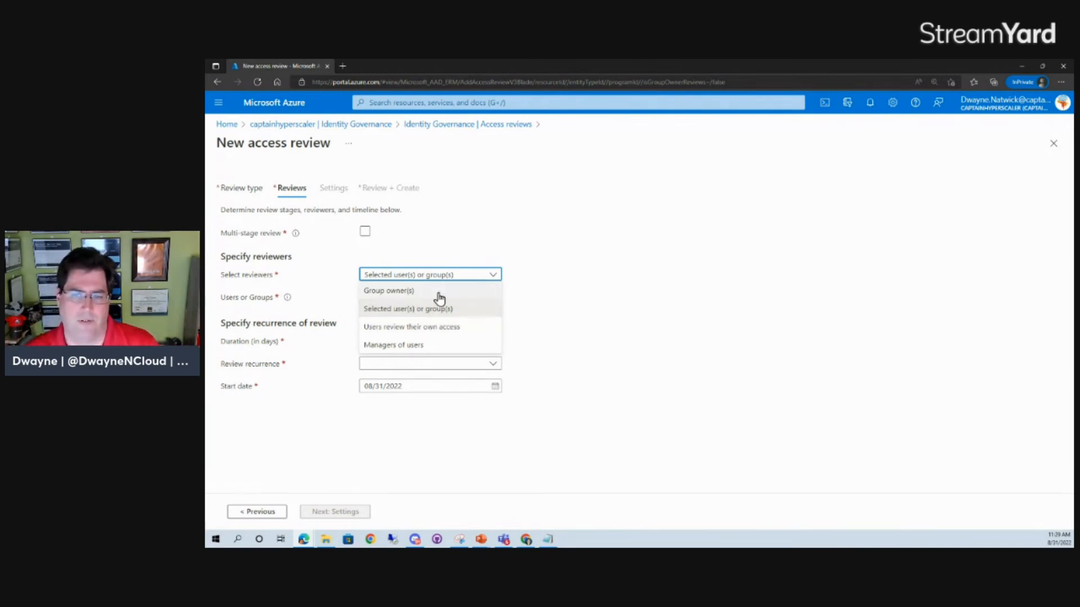
left_click(365, 232)
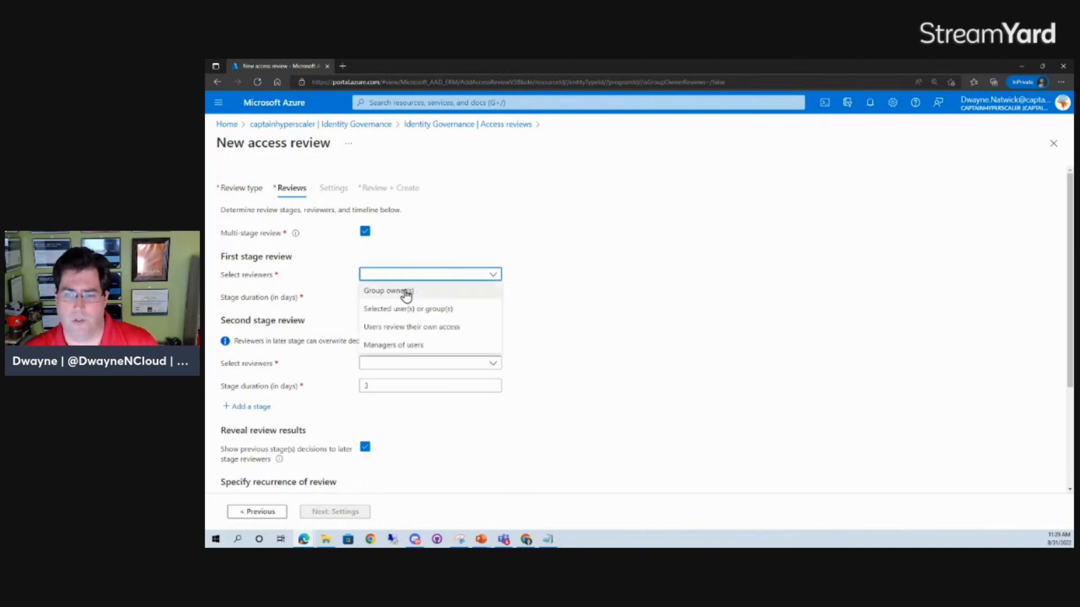
left_click(404, 328)
left_click(403, 366)
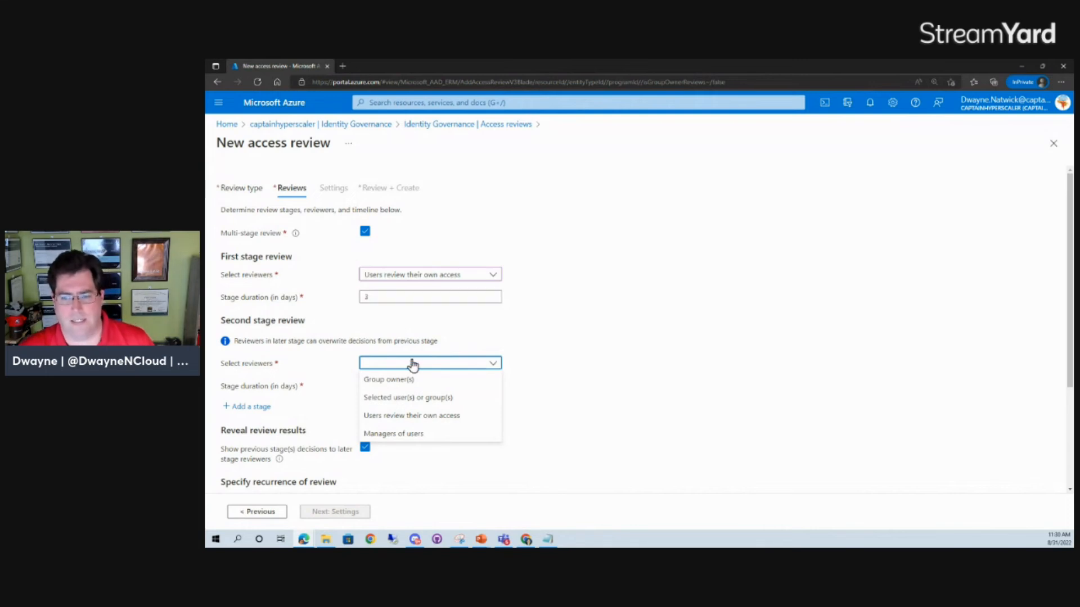
left_click(365, 233)
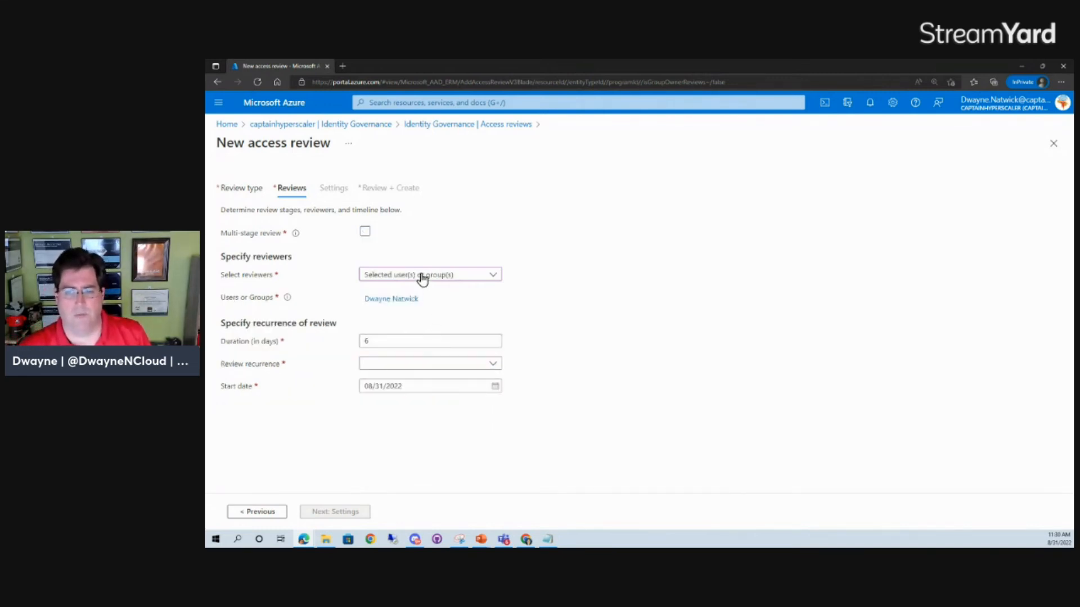
Step: Set the review recurrence to One time and continue to the completion settings
left_click(382, 341)
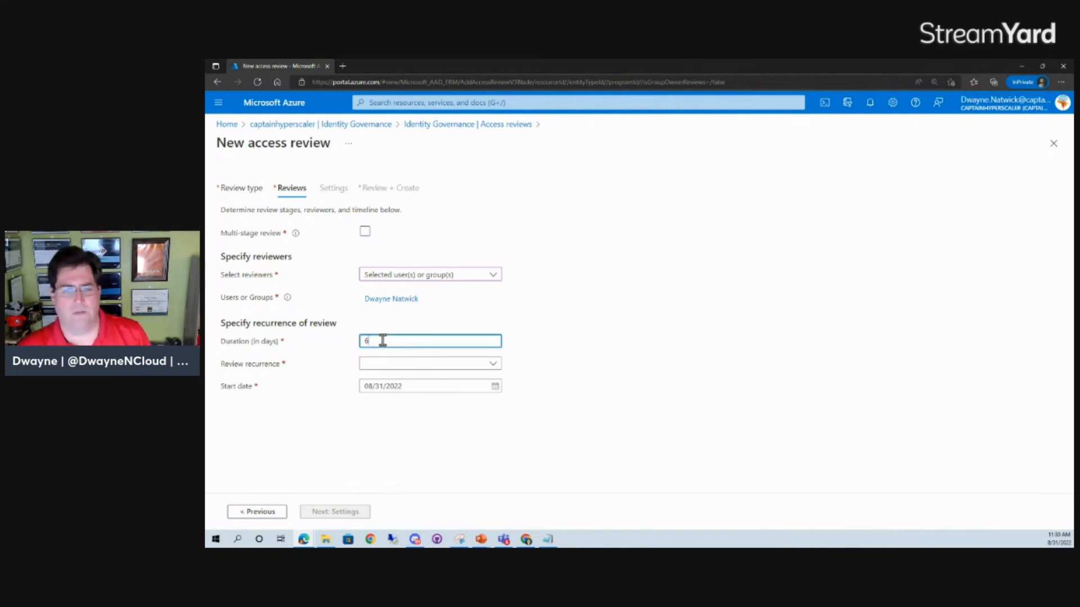
left_click(478, 373)
left_click(437, 380)
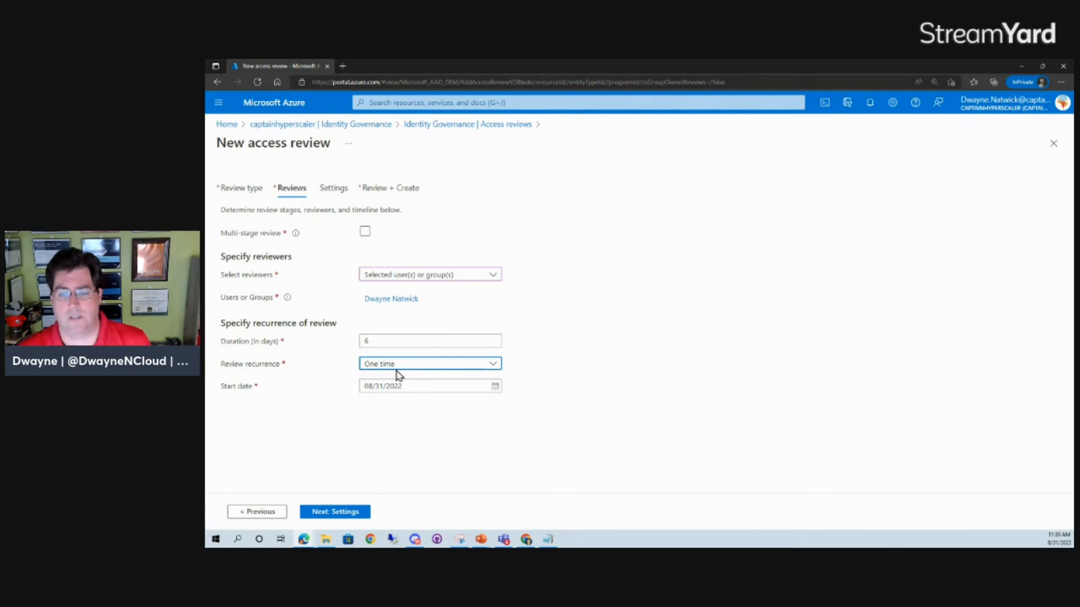
left_click(351, 513)
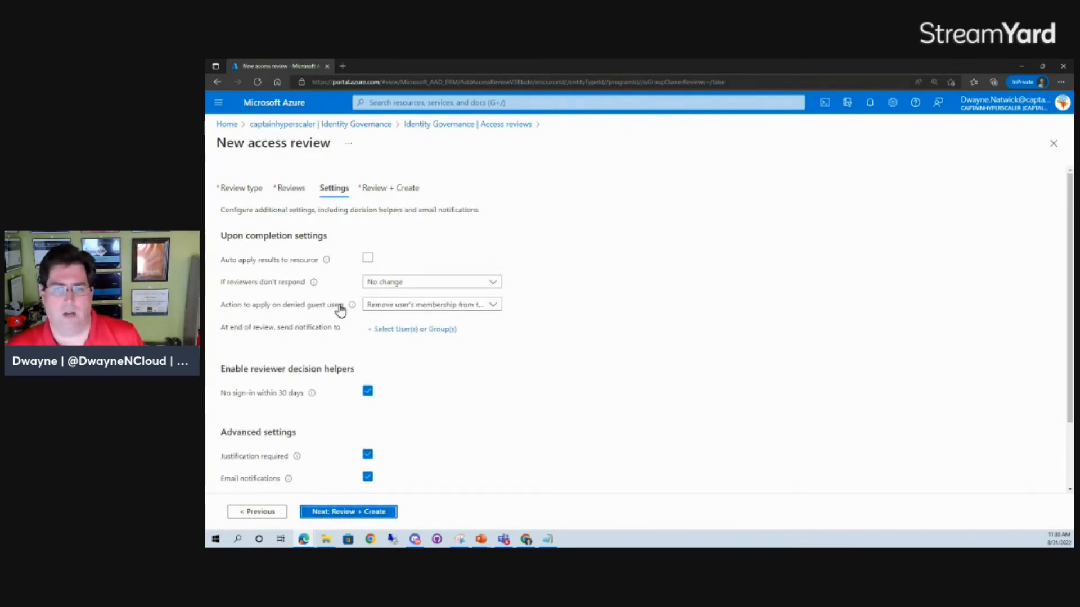
Step: Auto-apply results to the resource, remove access if reviewers don't respond, and remove denied guest users' membership from the resource
left_click(366, 260)
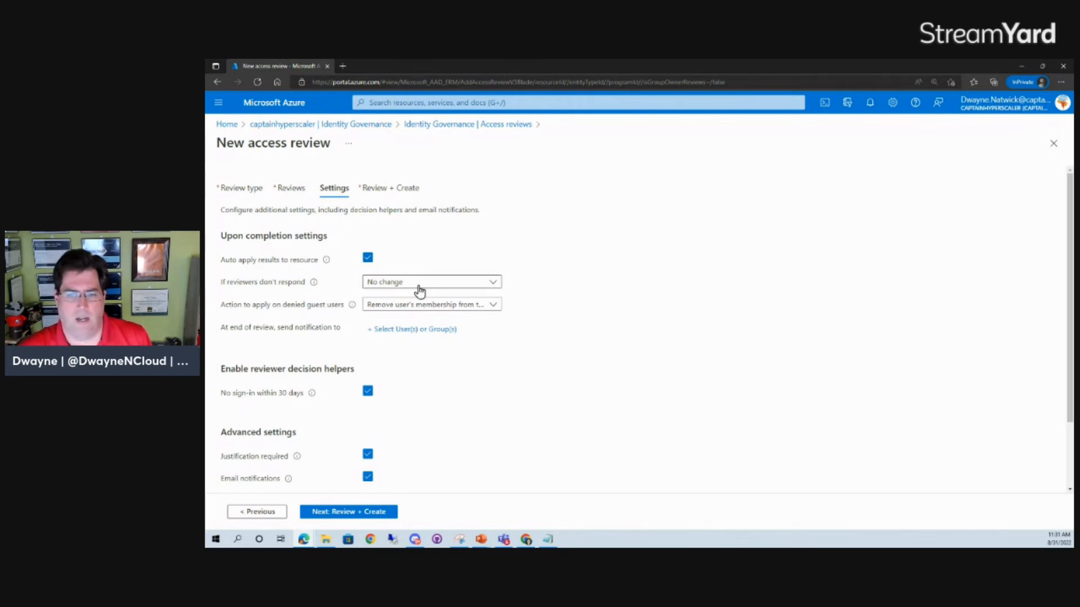
left_click(419, 288)
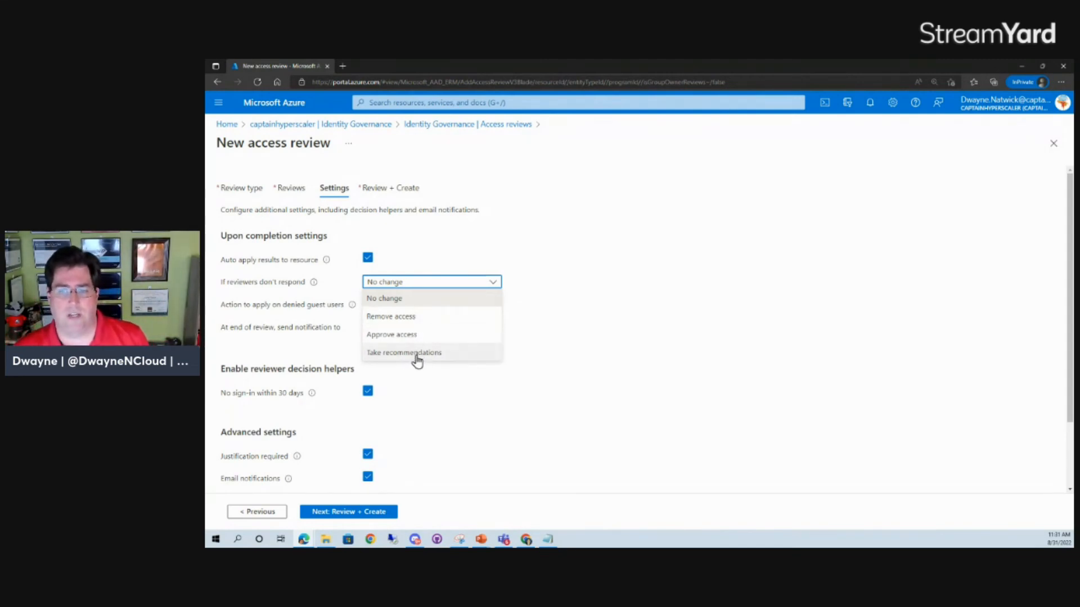
left_click(410, 320)
left_click(416, 307)
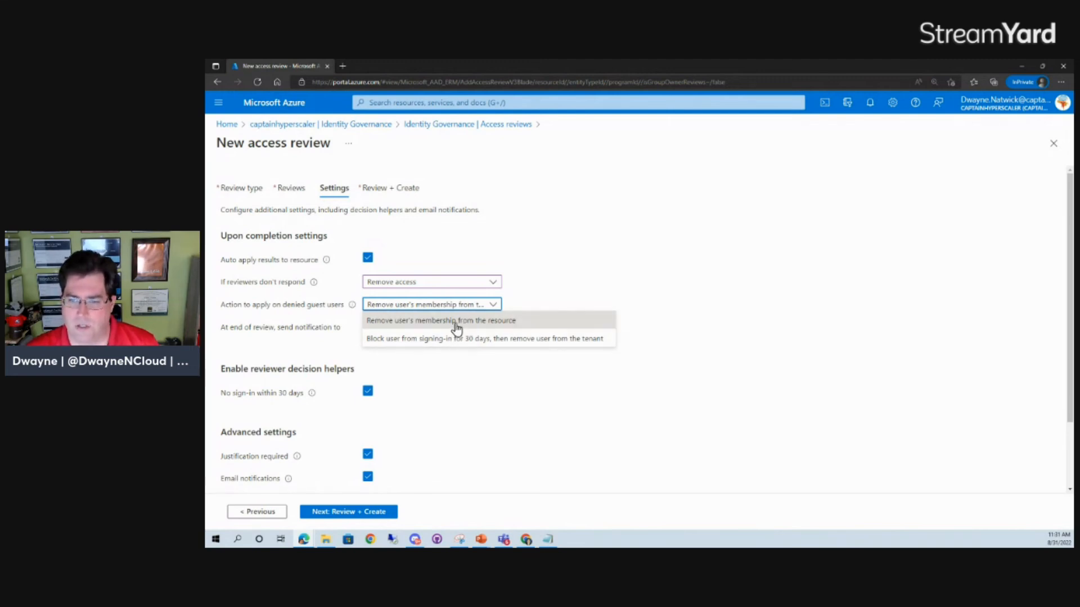
left_click(455, 324)
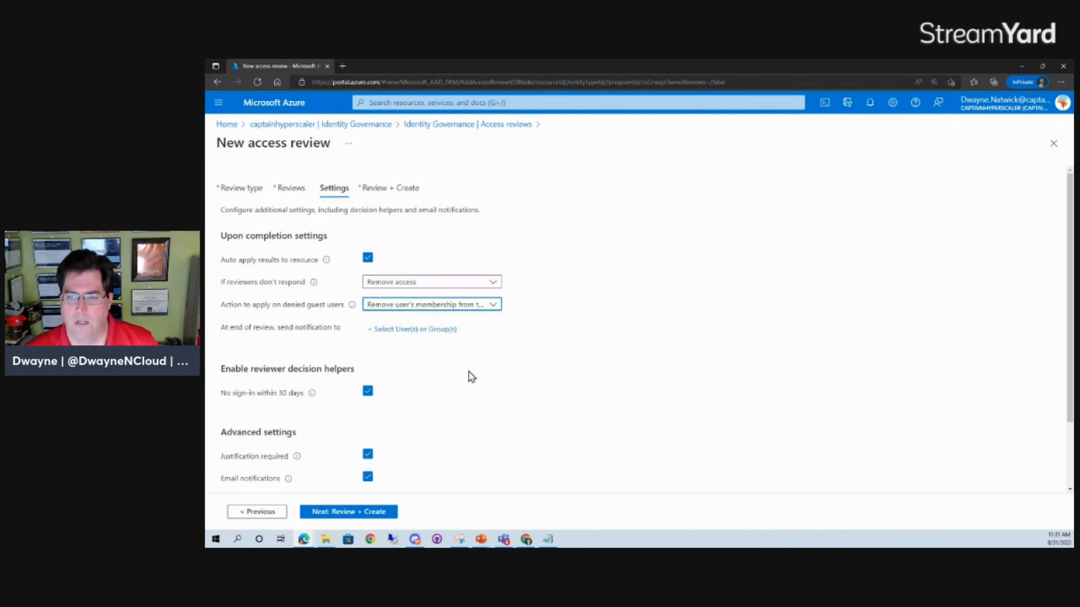
left_click(423, 332)
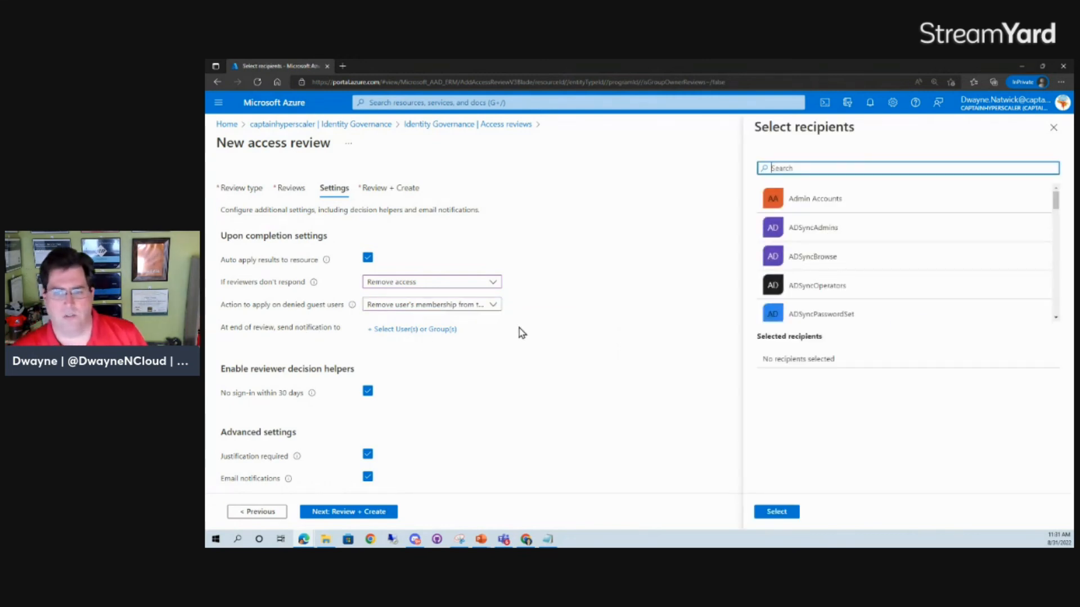
left_click(567, 307)
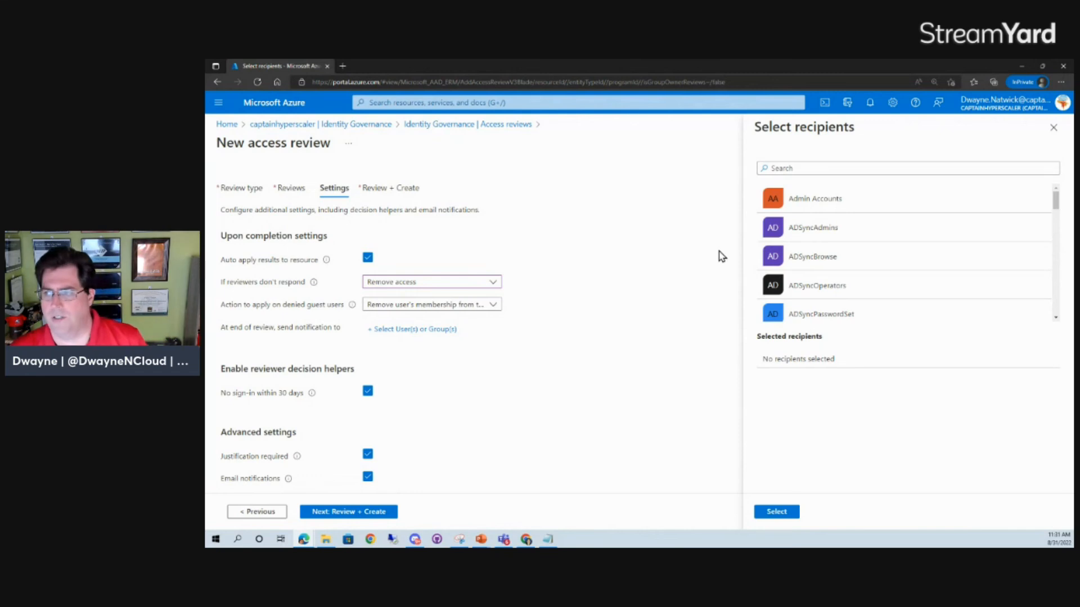
left_click(1054, 128)
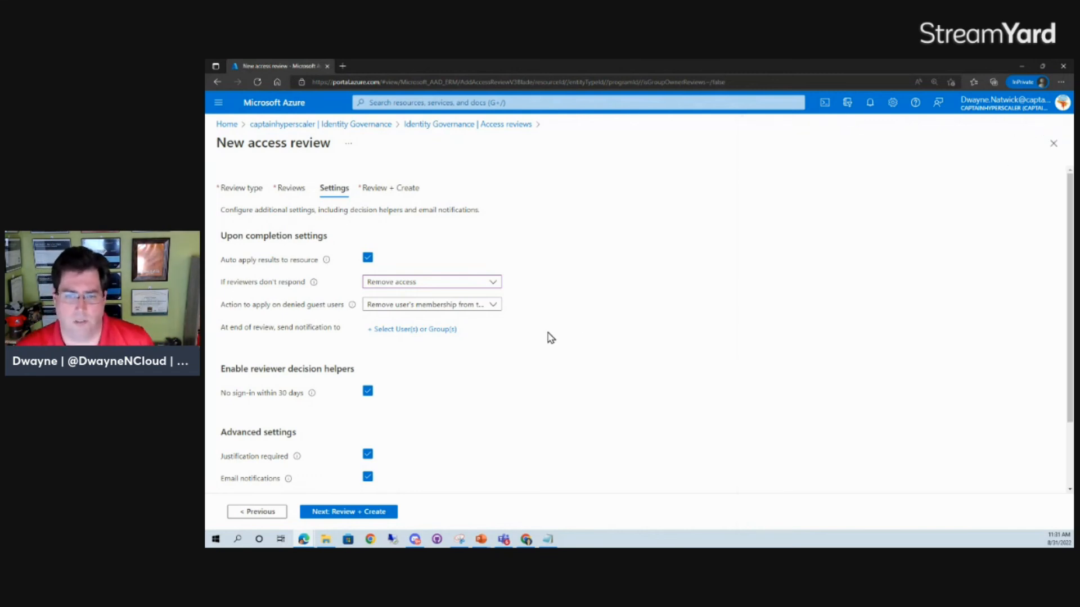
scroll(503, 448, "down", 1)
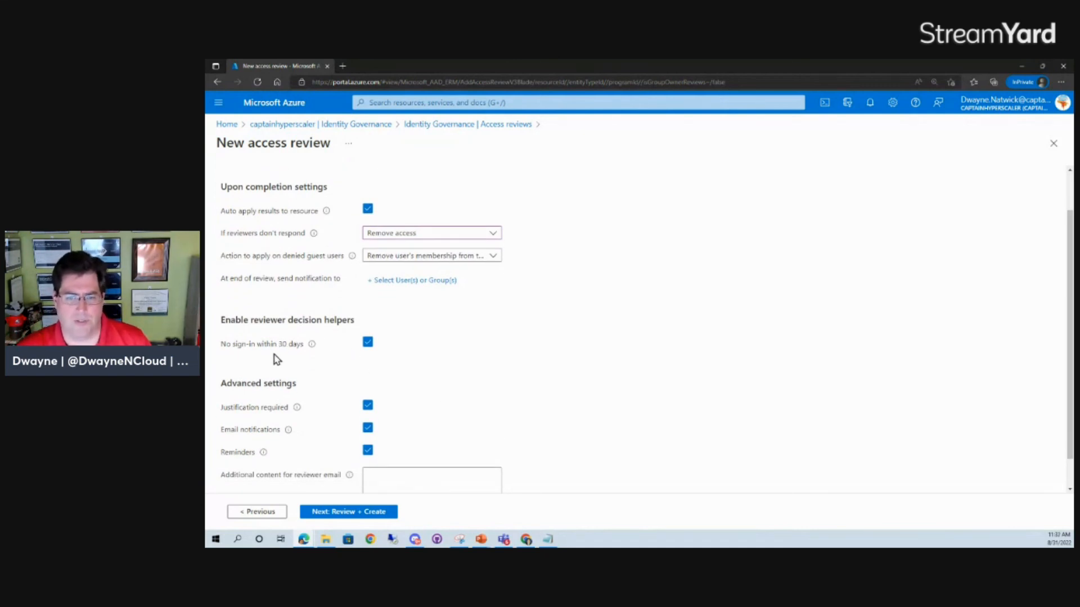
scroll(400, 371, "down", 1)
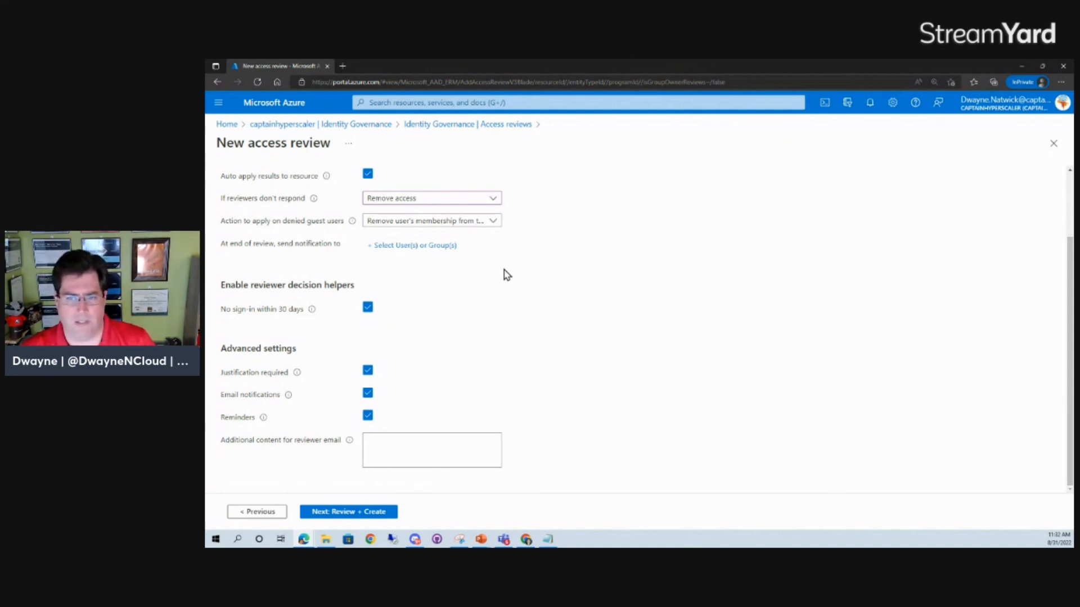
scroll(502, 284, "up", 2)
scroll(491, 347, "up", 1)
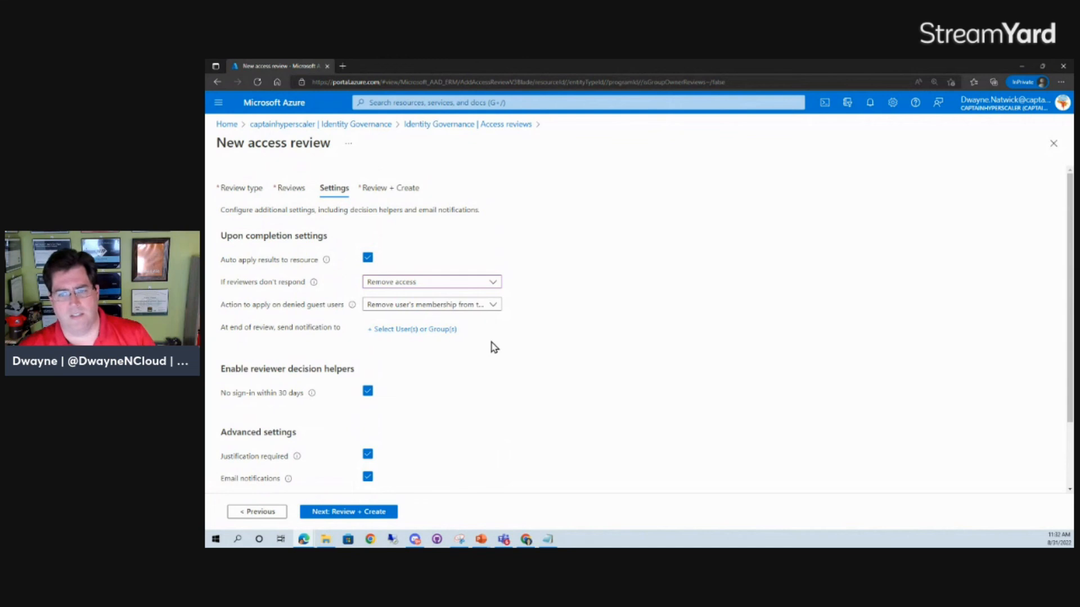
Step: Check the reminders option among the advanced settings, keep the decision helper and notifications enabled, and continue to the final review and creation stage
scroll(491, 348, "down", 3)
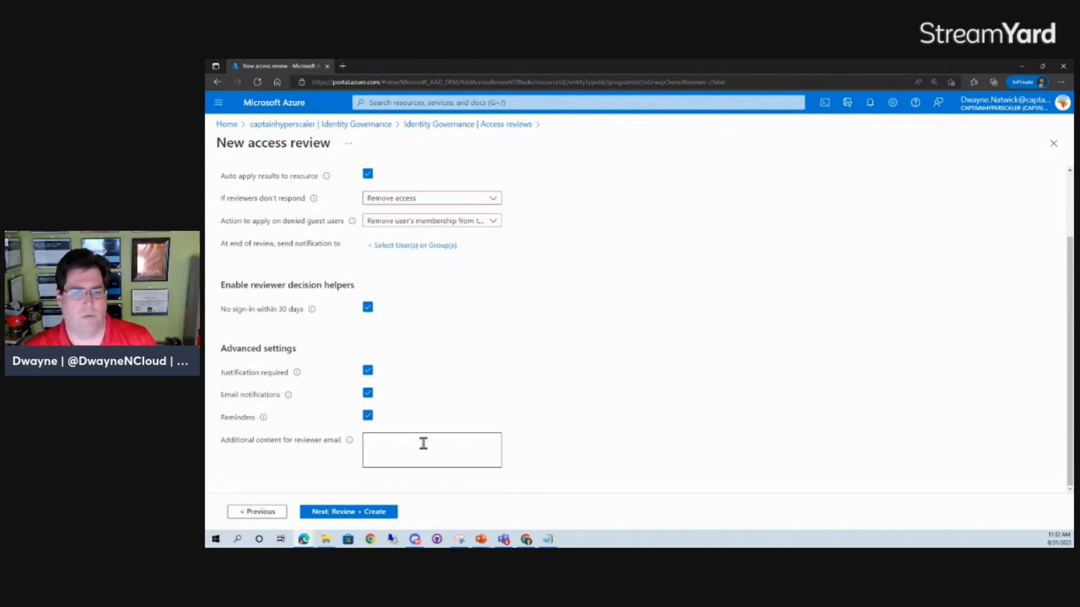
mouse_move(264, 419)
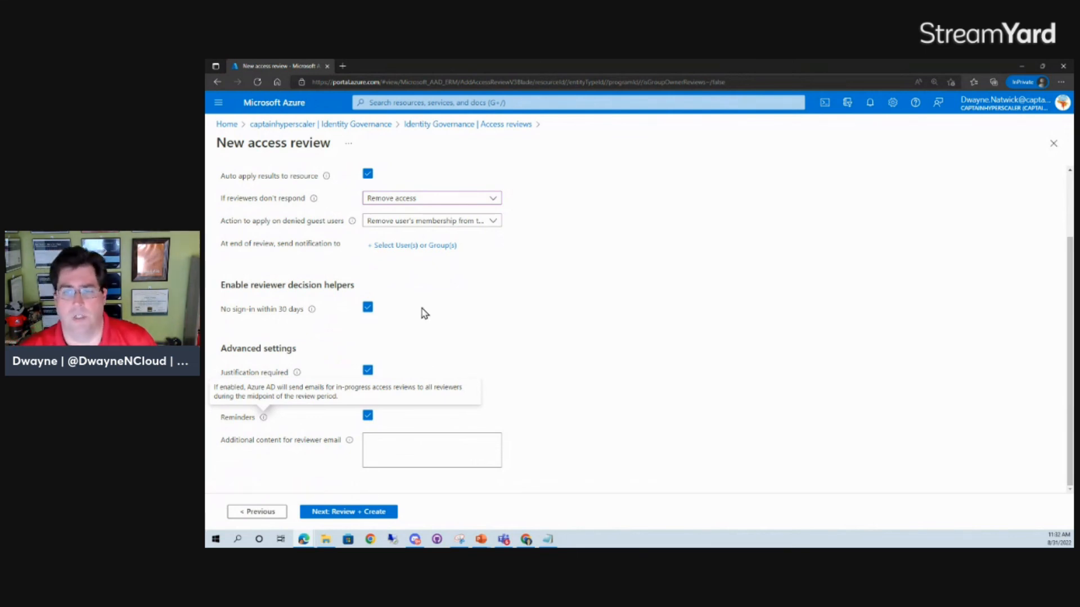
scroll(443, 328, "up", 3)
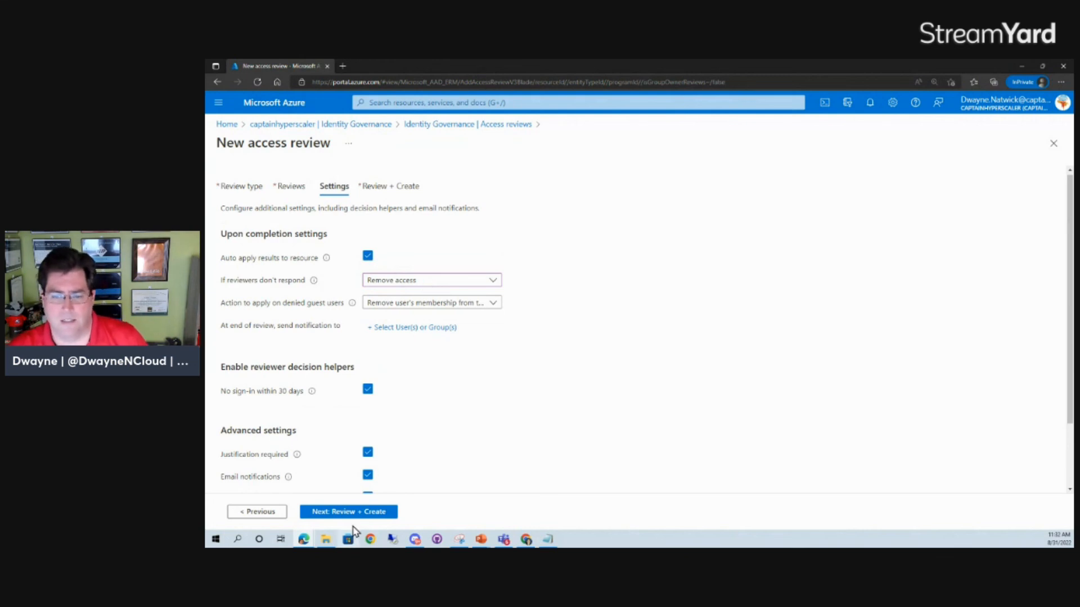
left_click(351, 512)
Step: Check the summary of the configured resources, reviewers and settings, and name the new access review "admin account access review"
left_click(378, 246)
scroll(412, 381, "down", 3)
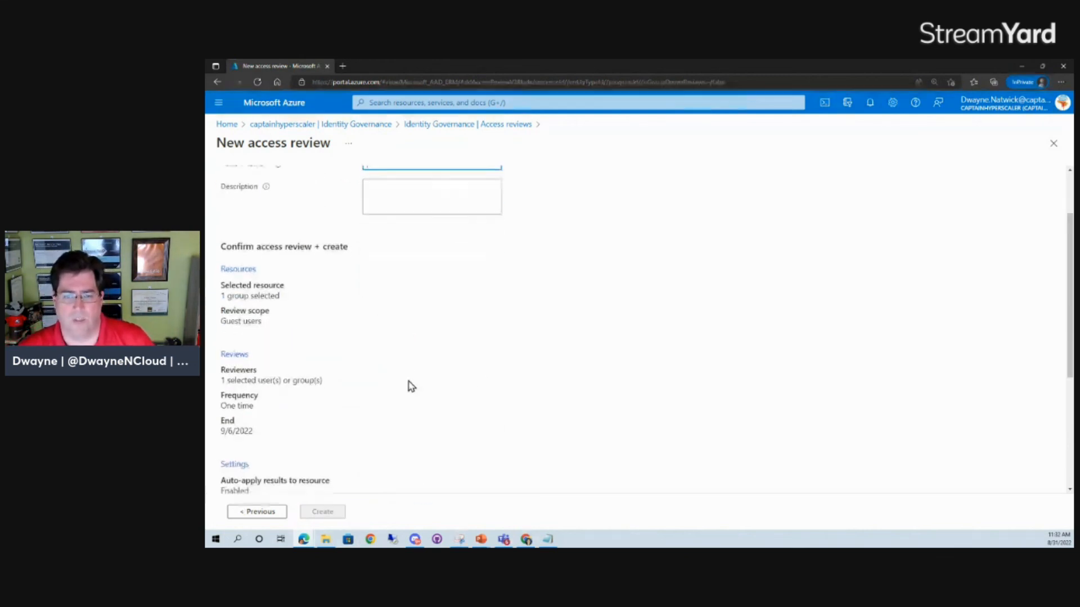
scroll(353, 455, "down", 2)
scroll(353, 454, "down", 3)
scroll(353, 454, "up", 5)
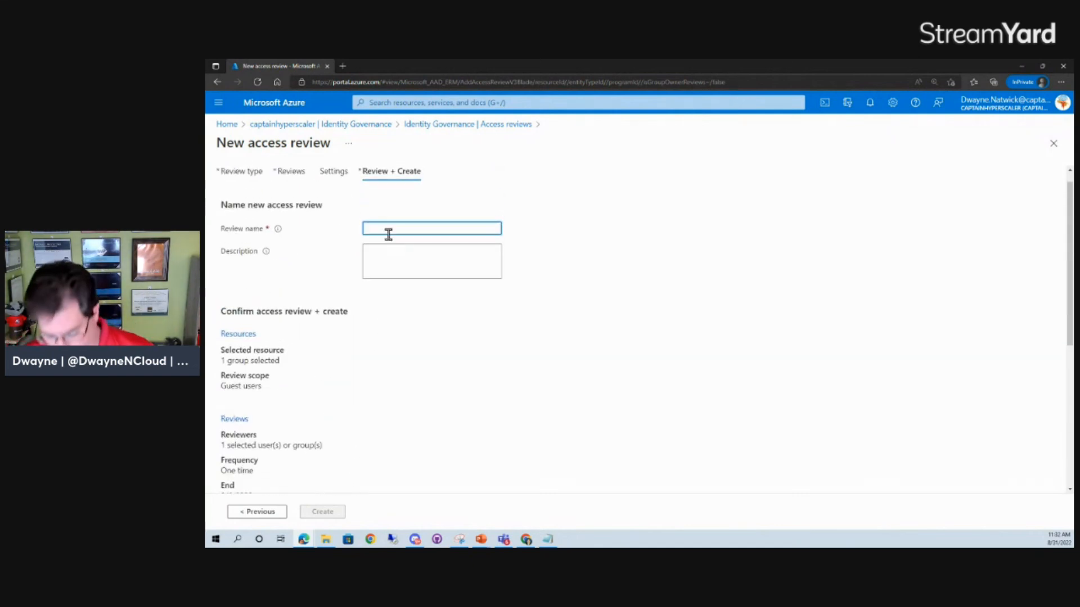
type("admin accou")
key("BackSpace")
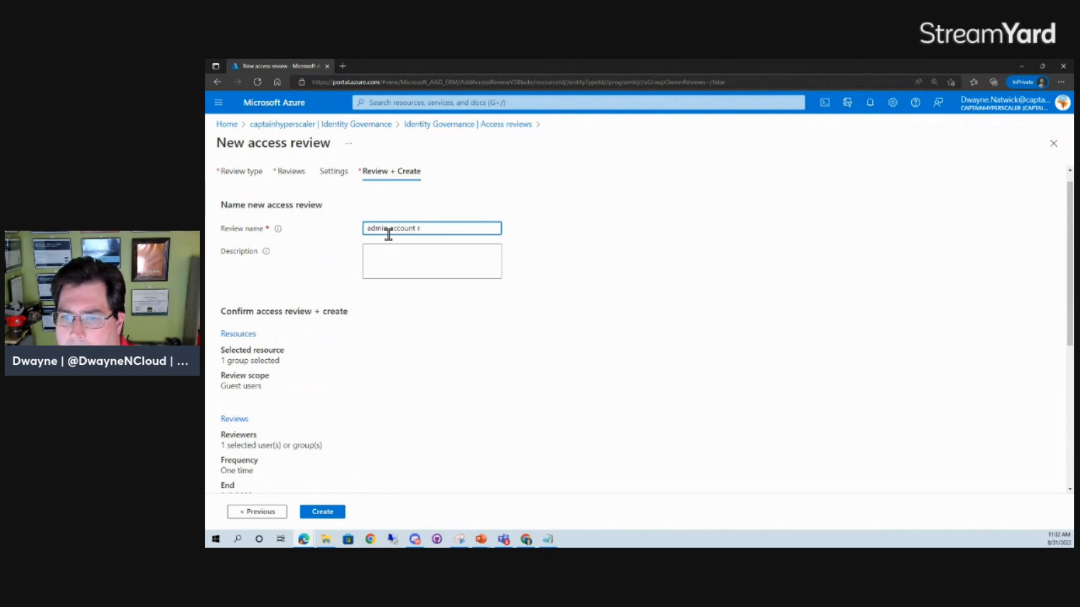
type("access ")
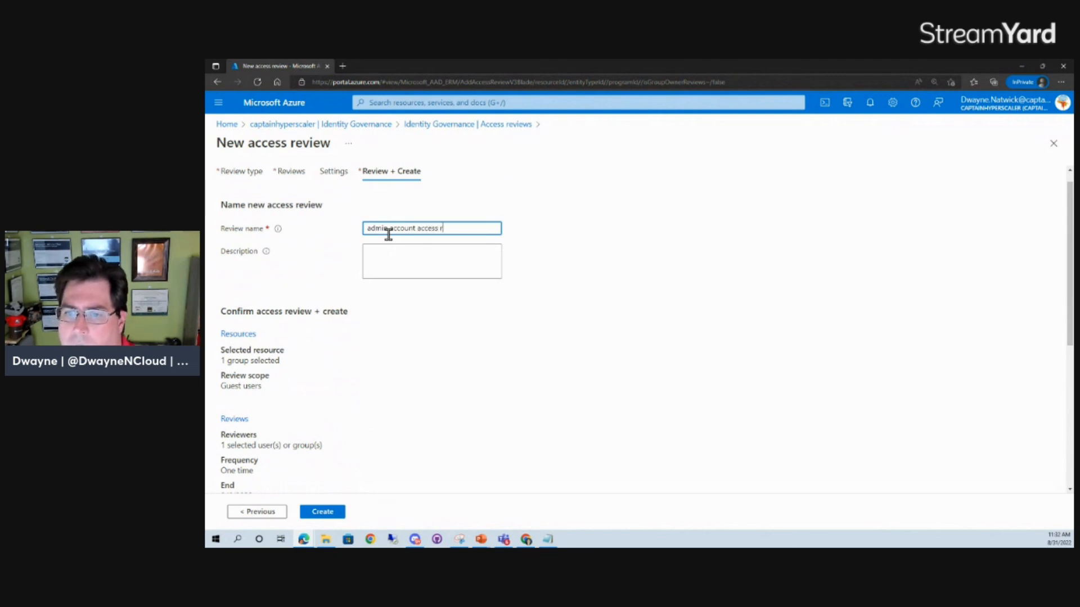
type("review")
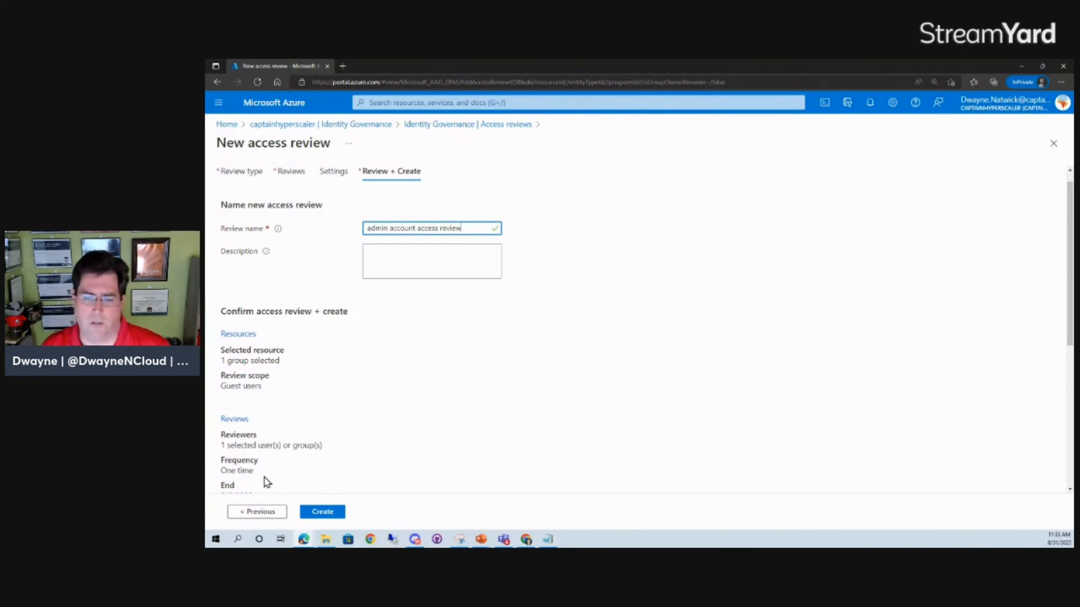
scroll(265, 481, "up", 2)
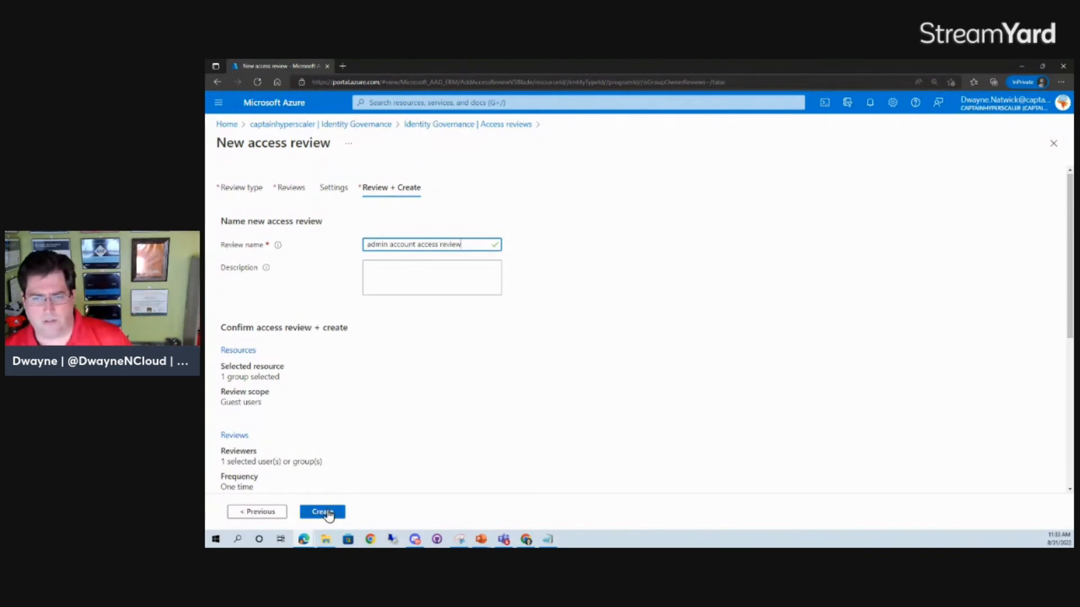